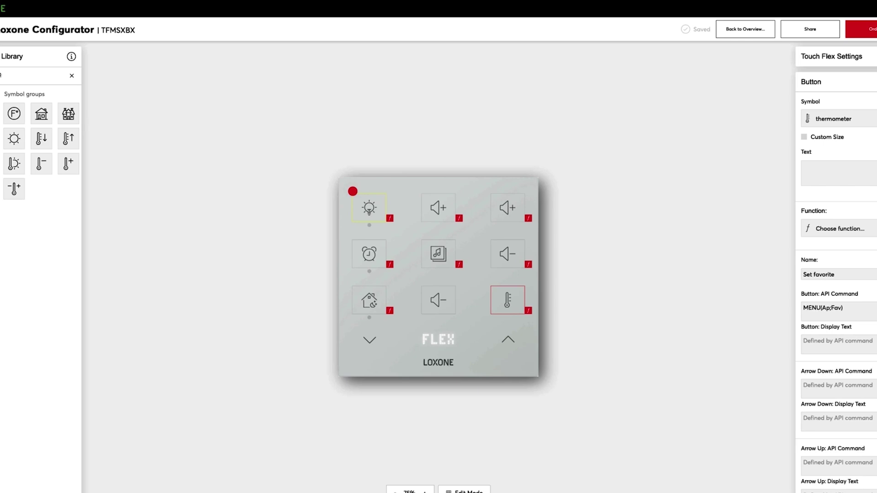
- Check the lightbulb button's symbol and commands, then deselect it to view panel settings
click(370, 207)
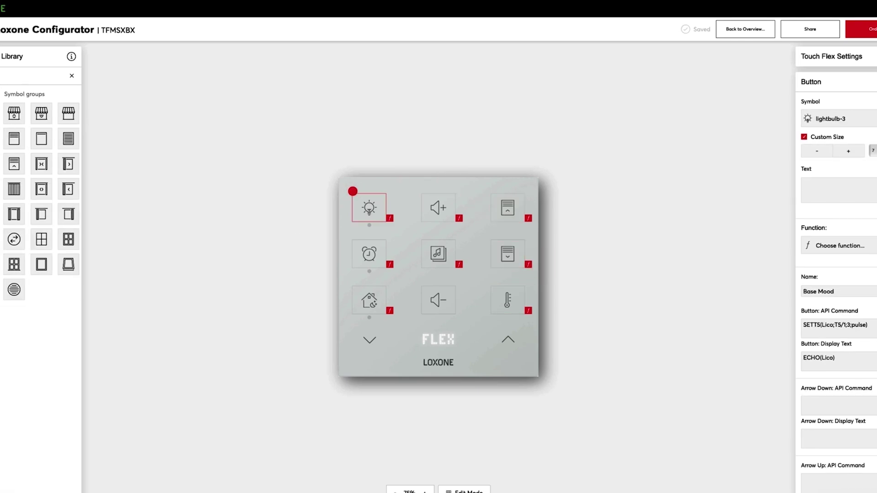
click(353, 192)
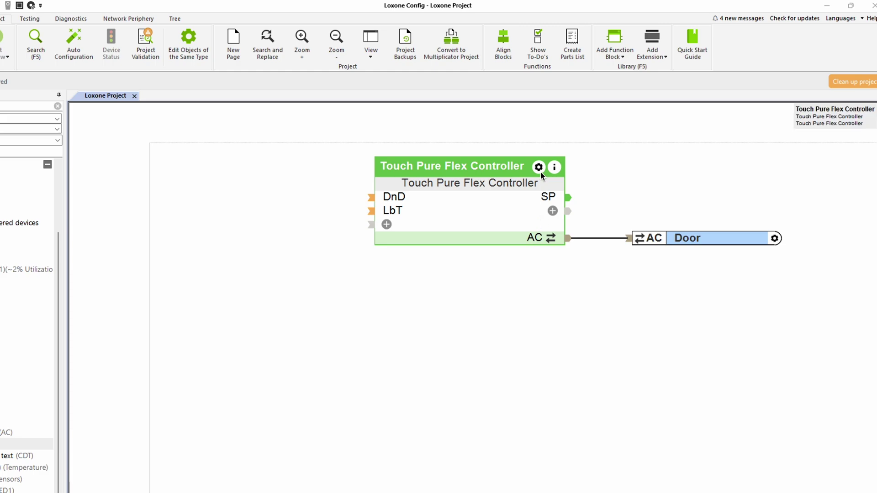
- Connect the Lighting Controller's AC output to the Touch Pure Flex Controller's AC input
click(540, 168)
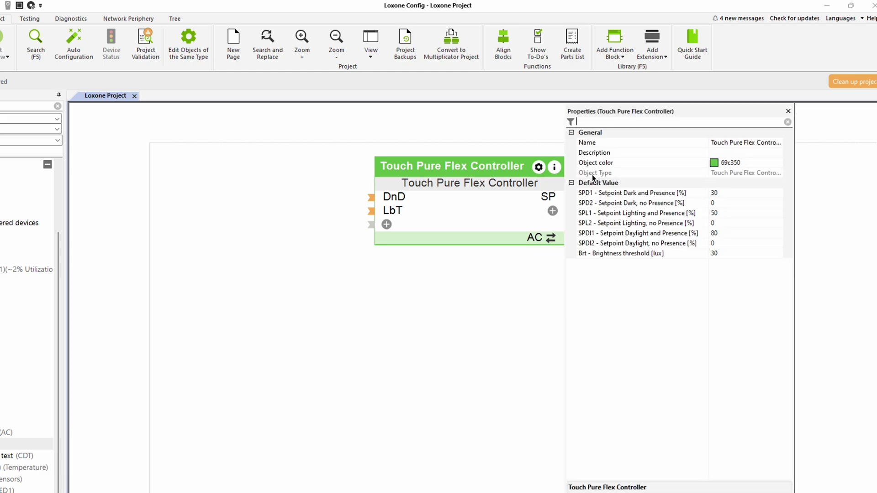
click(531, 172)
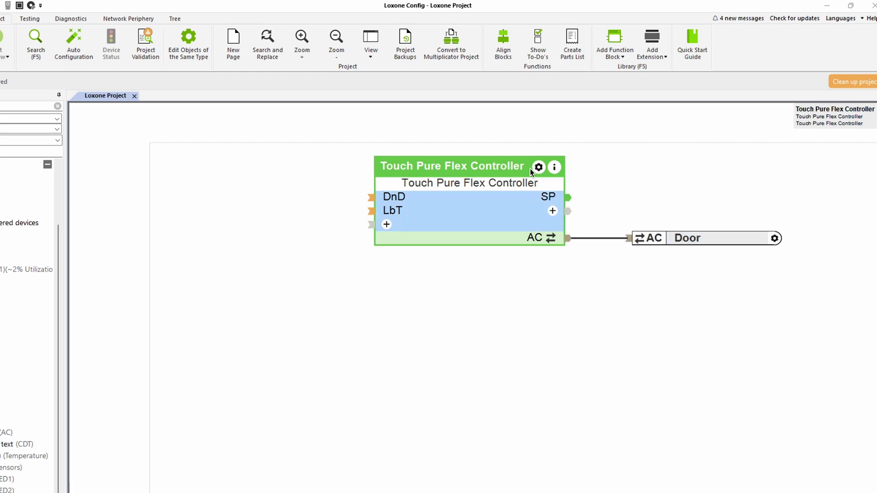
mouse_move(591, 298)
mouse_down()
mouse_move(864, 366)
mouse_move(696, 383)
mouse_up()
key(Return)
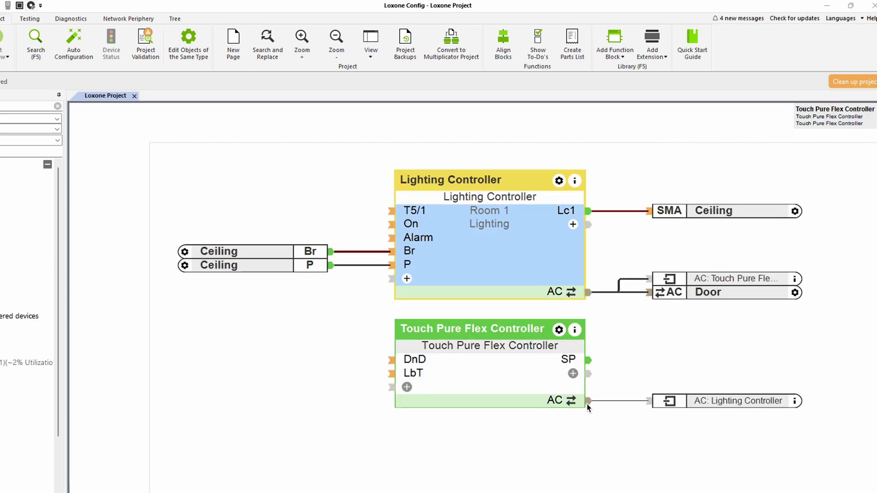